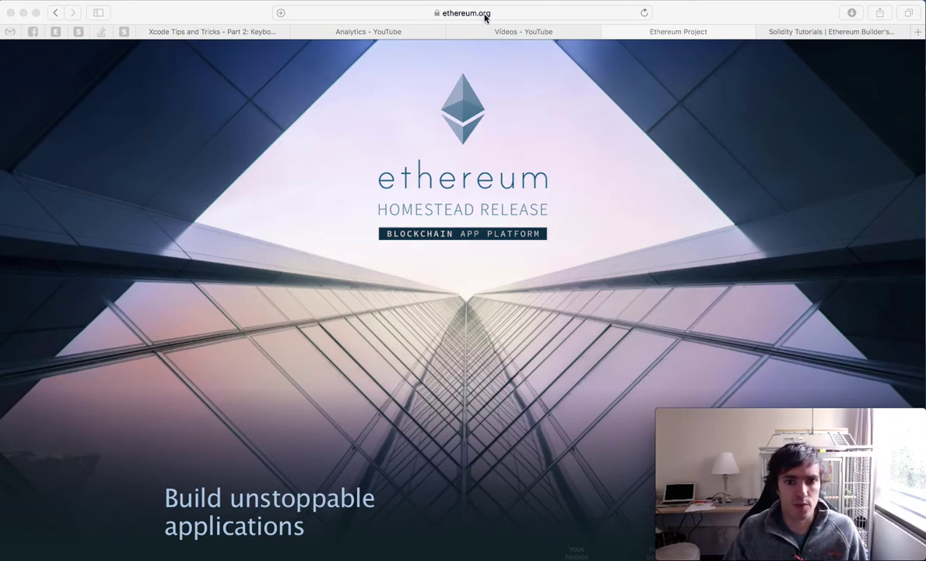
# Scroll ethereum.org past the wallet download to 'Design and issue your own cryptocurrency'
pyautogui.scroll(-5, 528, 167)
pyautogui.scroll(-5, 527, 168)
pyautogui.scroll(-6, 436, 179)
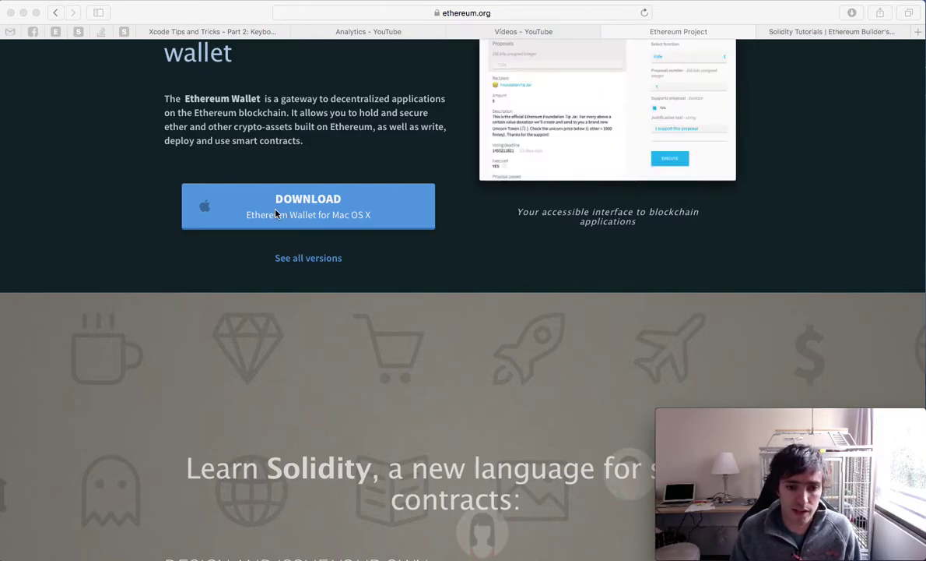
pyautogui.scroll(-3, 306, 229)
pyautogui.scroll(-5, 306, 229)
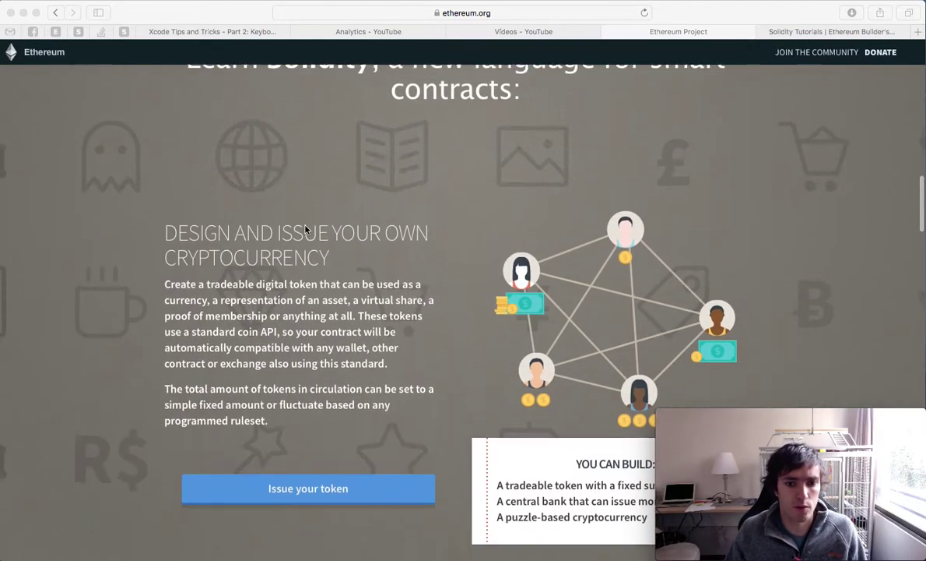
pyautogui.scroll(-2, 306, 229)
pyautogui.click(302, 398)
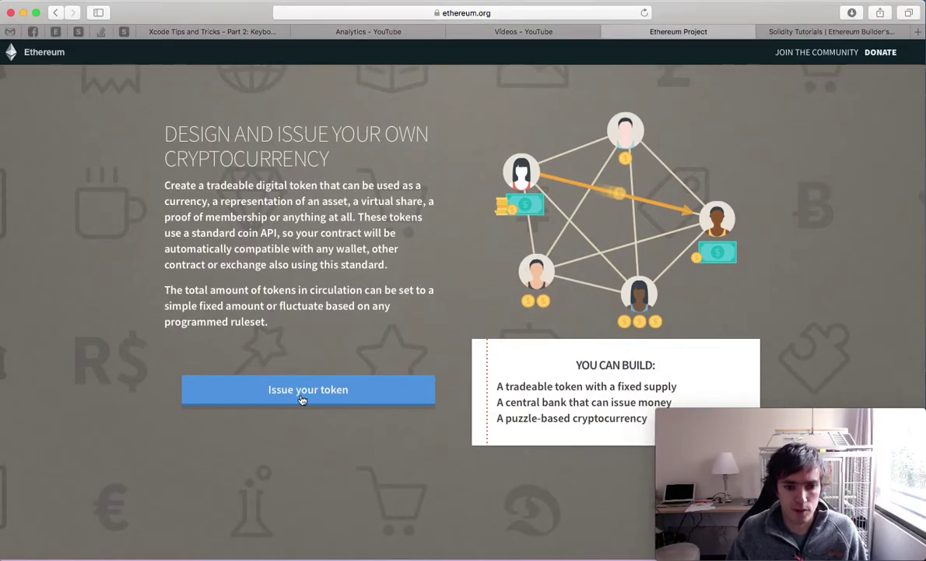
# Open the 'Issue your token' tutorial and skim it down to its closing sections
pyautogui.click(320, 397)
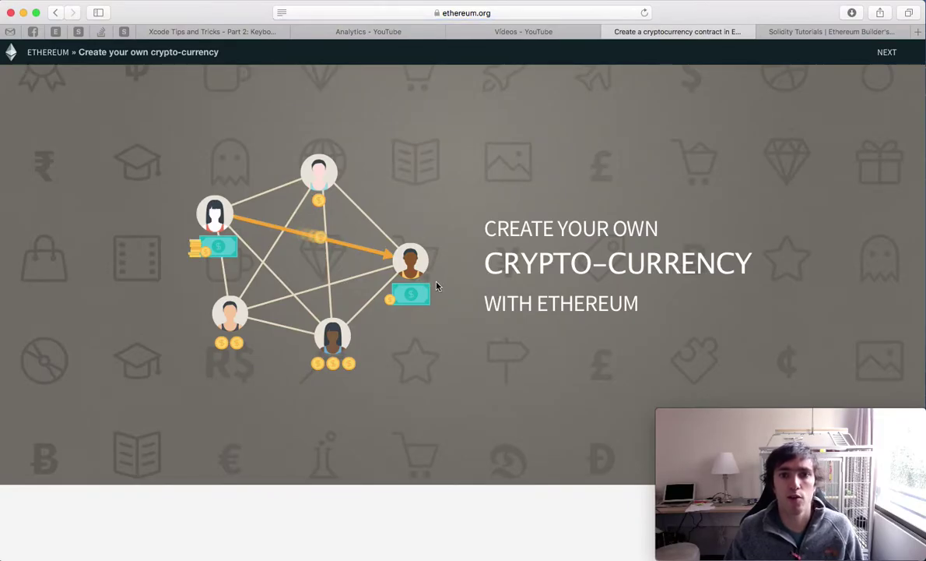
pyautogui.scroll(-10, 444, 290)
pyautogui.scroll(-10, 444, 289)
pyautogui.scroll(-10, 444, 290)
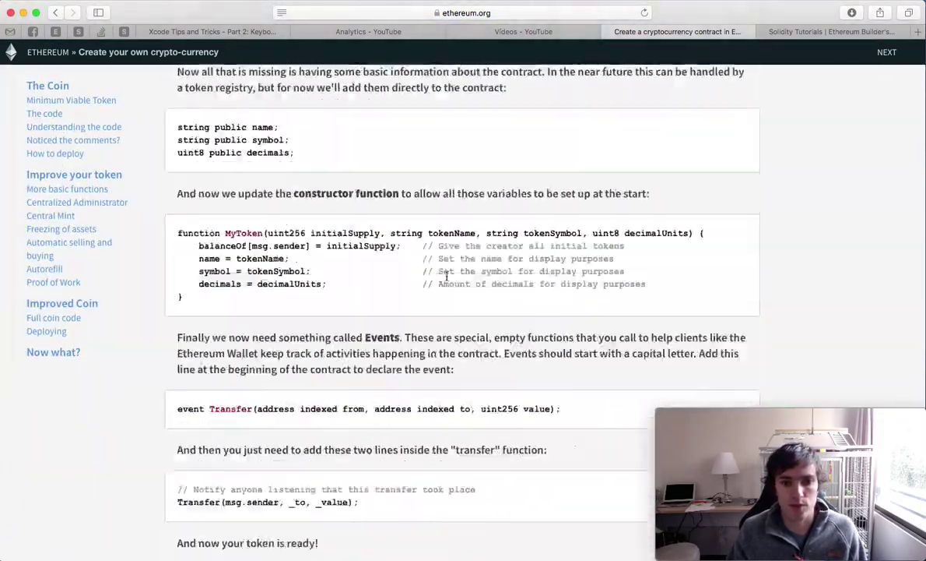
pyautogui.scroll(-10, 448, 281)
pyautogui.scroll(-10, 448, 281)
pyautogui.scroll(-10, 450, 277)
pyautogui.scroll(-10, 450, 275)
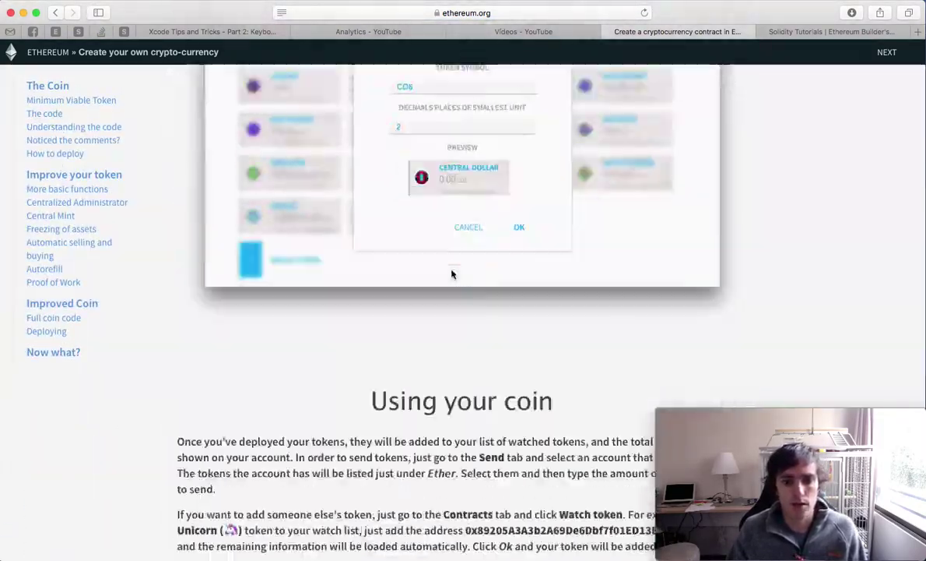
pyautogui.scroll(-10, 452, 273)
pyautogui.scroll(-2, 452, 273)
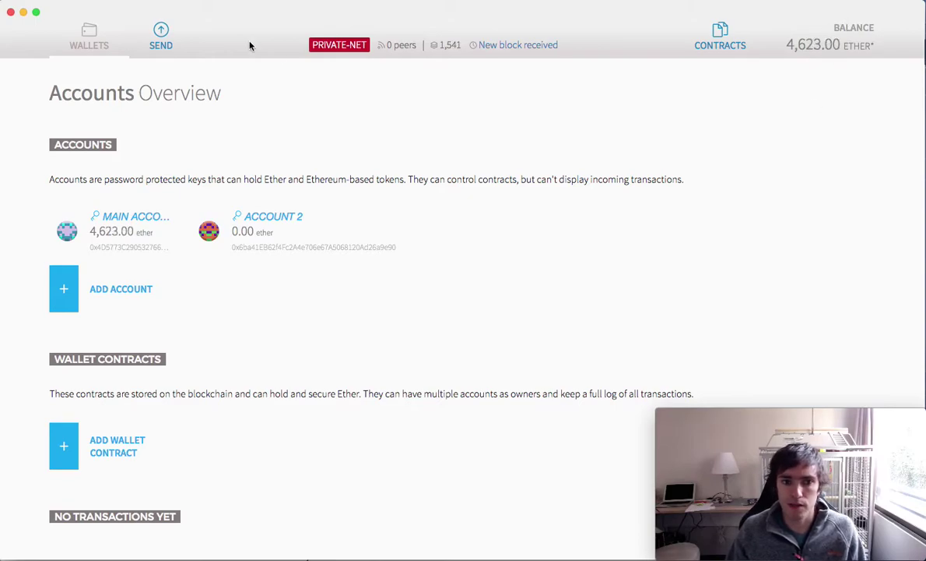
# Start a new contract deployment and replace the default template with the pasted token contract code
pyautogui.click(702, 51)
pyautogui.click(103, 164)
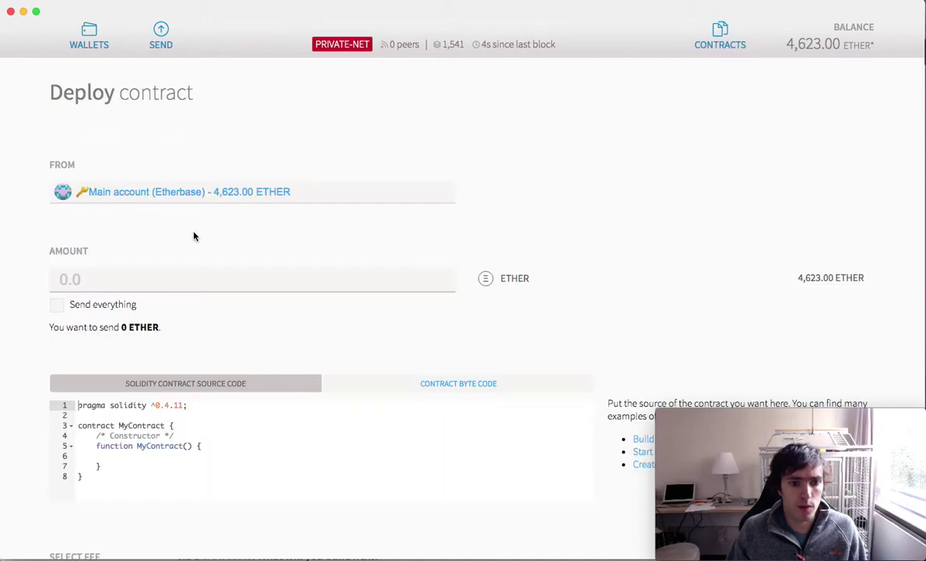
pyautogui.click(162, 427)
pyautogui.hotkey('ctrl', 'a')
pyautogui.press('BackSpace')
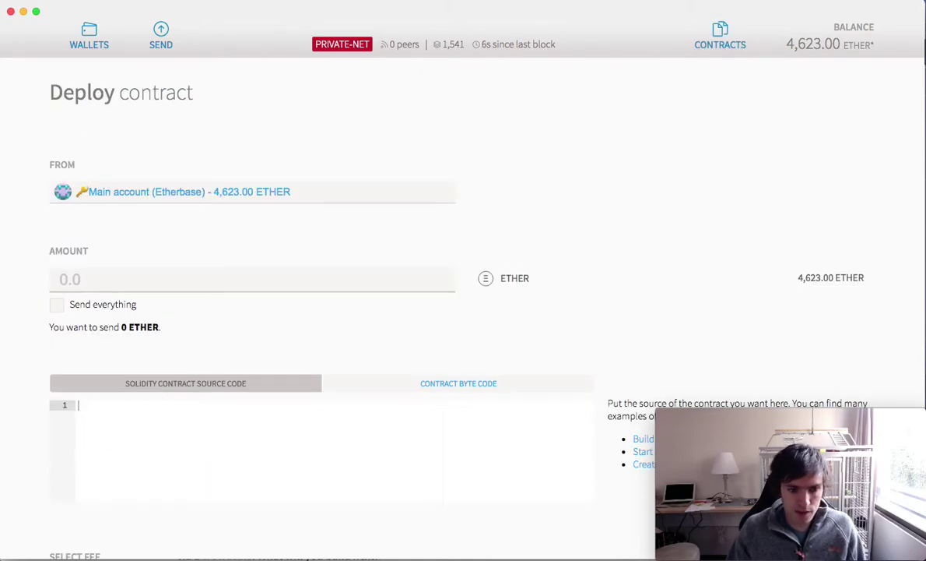
pyautogui.hotkey('ctrl', 'v')
pyautogui.scroll(-3, 393, 346)
pyautogui.scroll(-3, 367, 311)
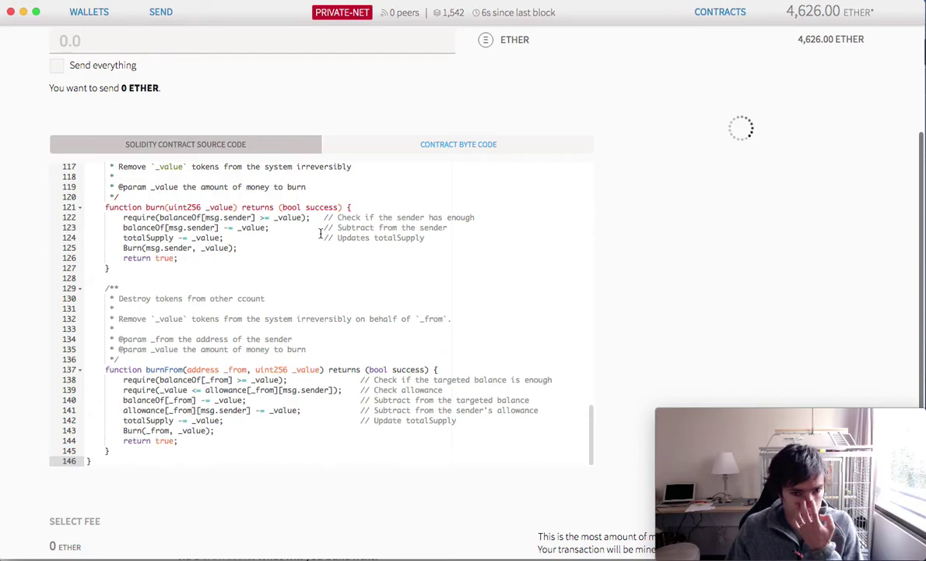
# Choose My Token as the contract and set its initial supply to 10000
pyautogui.click(677, 193)
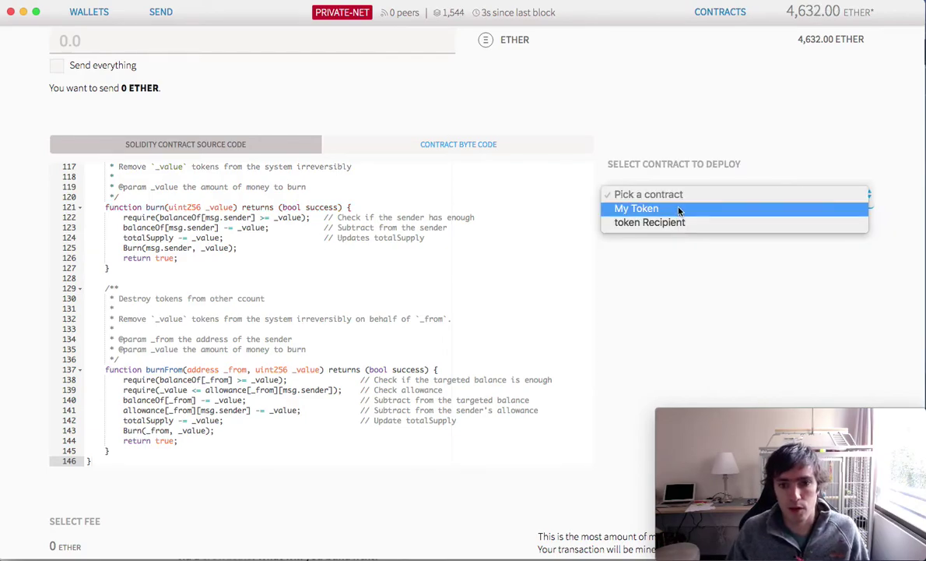
pyautogui.click(677, 209)
pyautogui.scroll(-3, 658, 243)
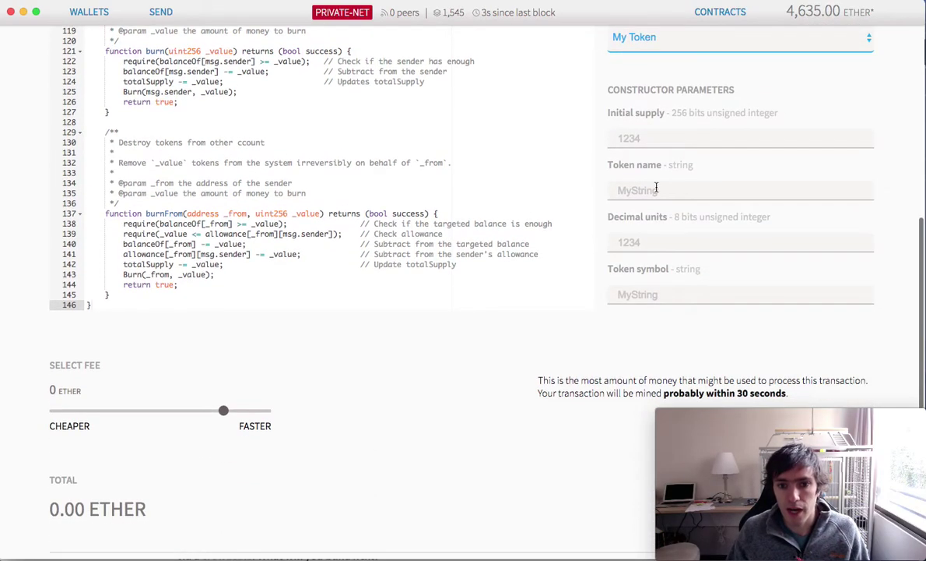
pyautogui.click(654, 137)
pyautogui.write('1000')
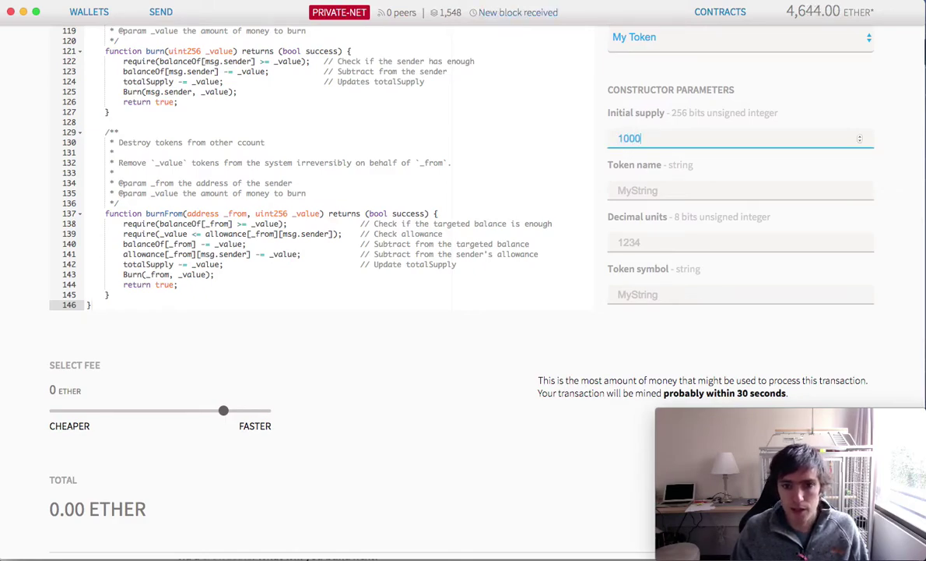
pyautogui.write('0')
# Fill in token name Nicoin, 2 decimal units and symbol NCN
pyautogui.press('Tab')
pyautogui.write('Nic')
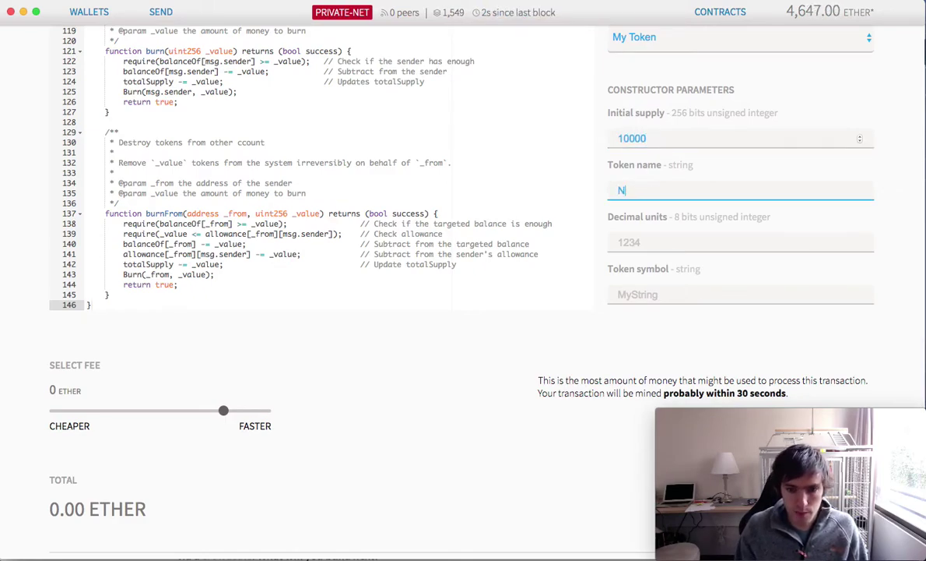
pyautogui.write('k')
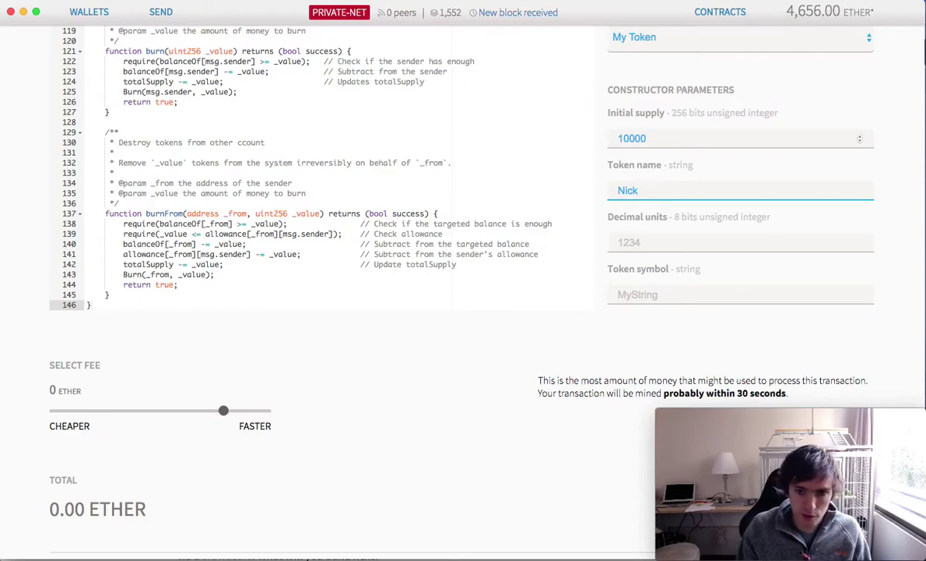
pyautogui.press('BackSpace')
pyautogui.write('oin')
pyautogui.press('Tab')
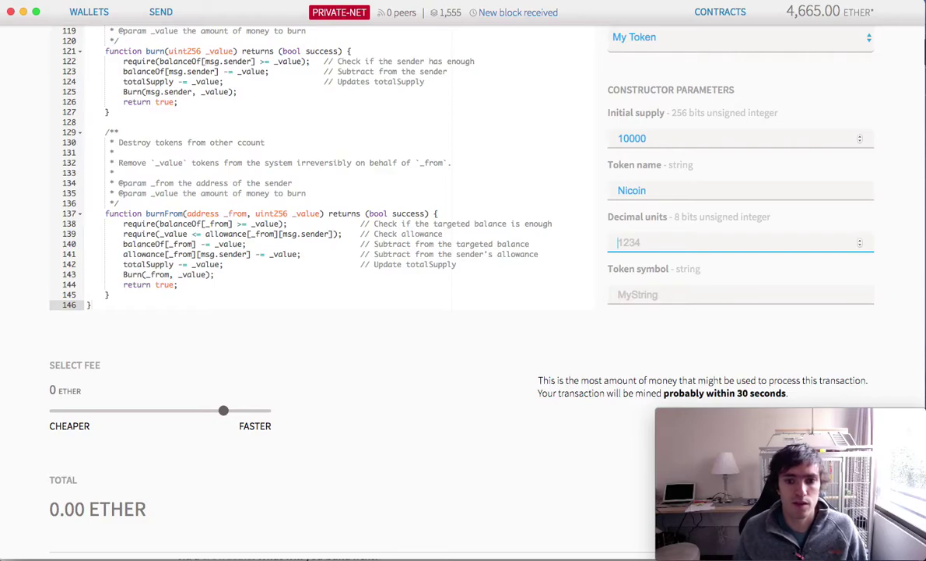
pyautogui.write('2')
pyautogui.press('Tab')
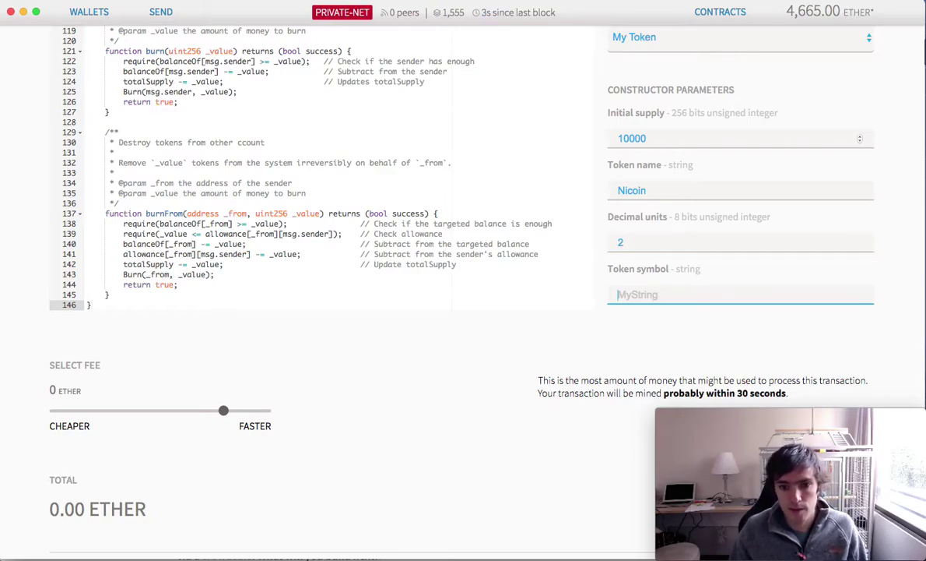
pyautogui.write('NCN')
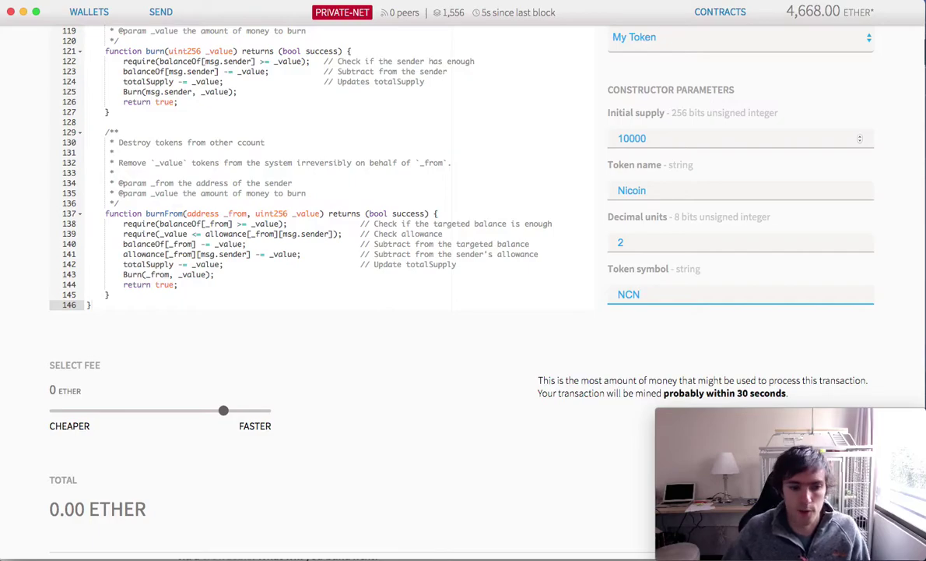
pyautogui.scroll(-2, 621, 198)
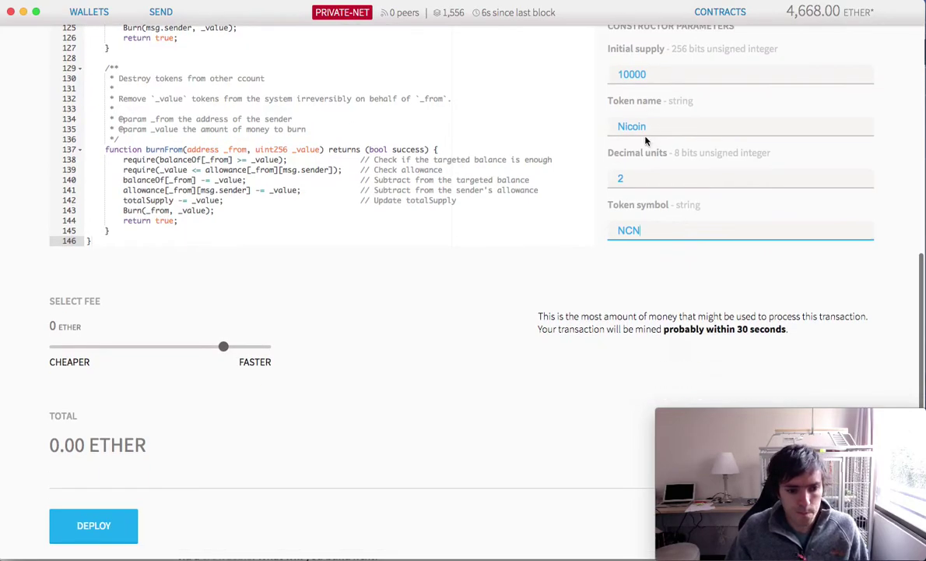
# Deploy the Nicoin contract with the account password and check the main account holds 100.00 NCN
pyautogui.click(111, 525)
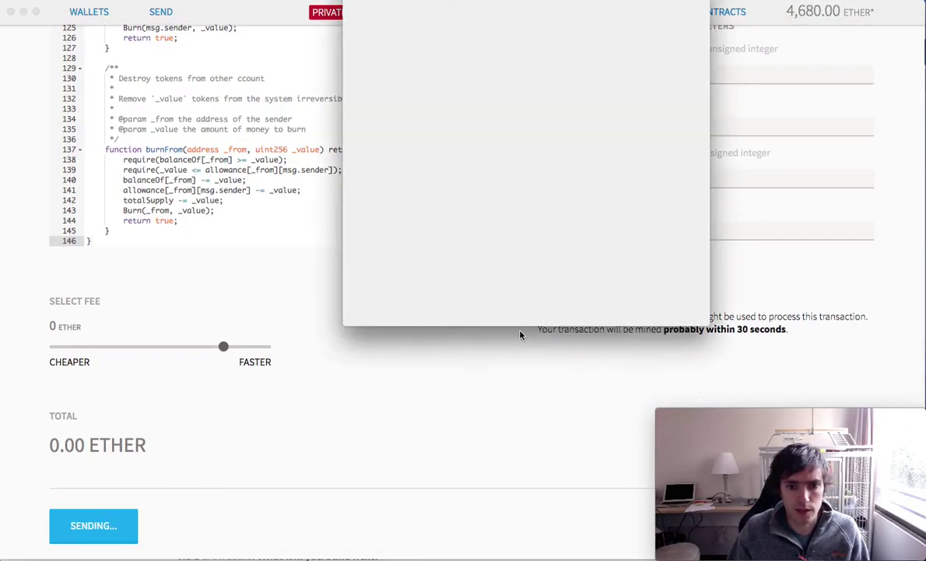
pyautogui.write('password')
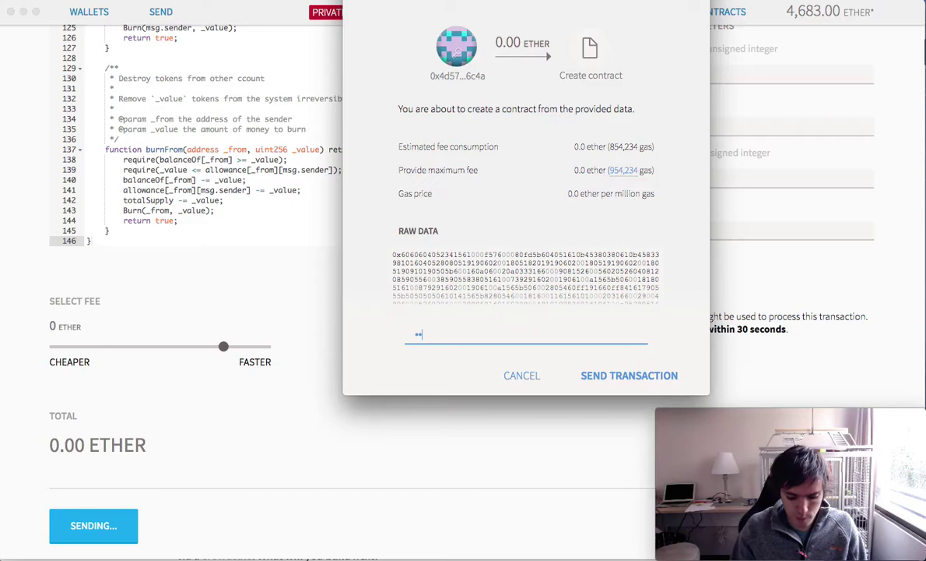
pyautogui.press('Return')
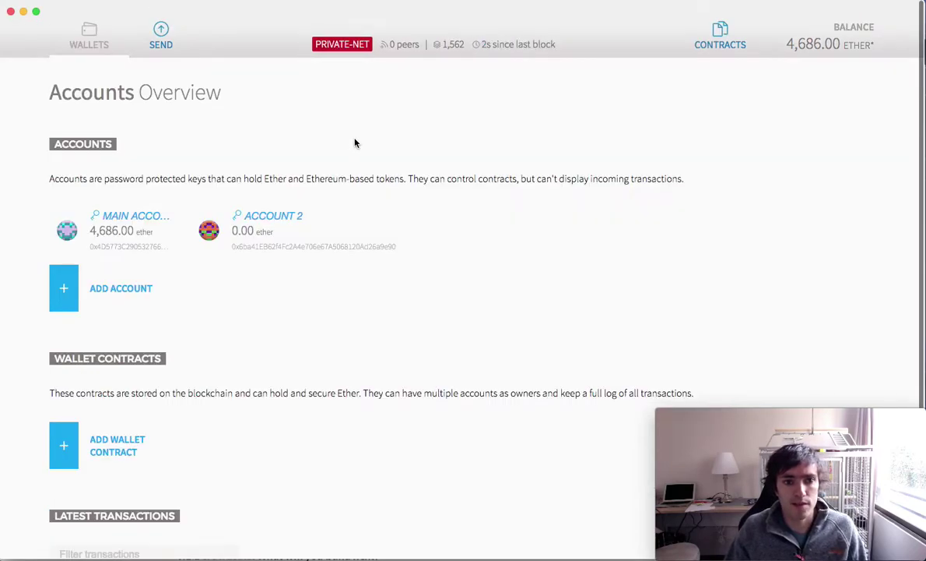
pyautogui.scroll(-2, 284, 252)
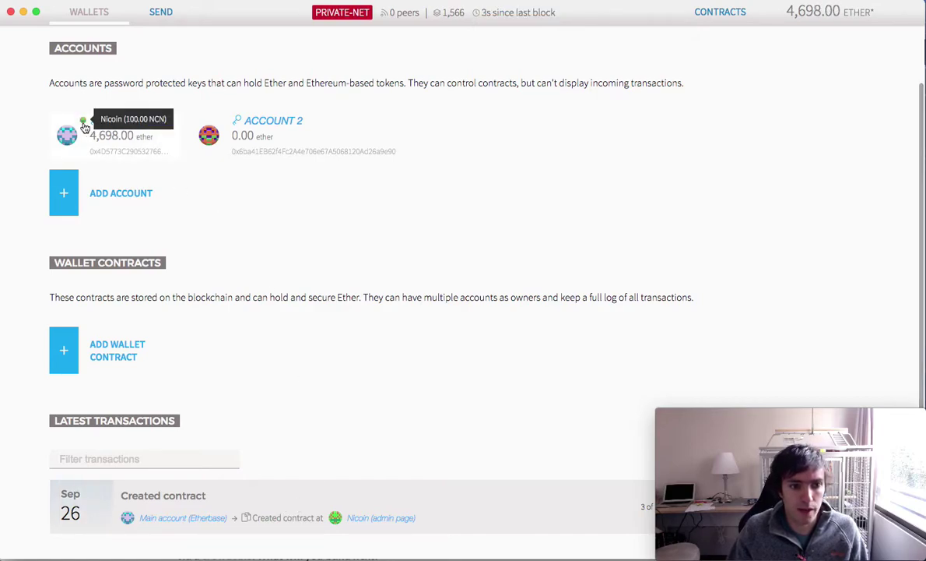
pyautogui.click(156, 139)
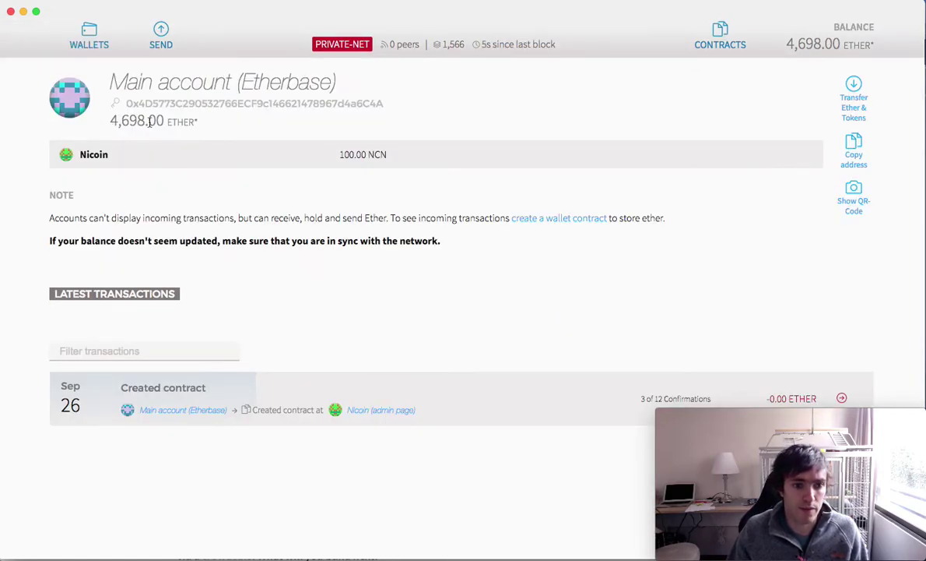
pyautogui.moveTo(159, 155)
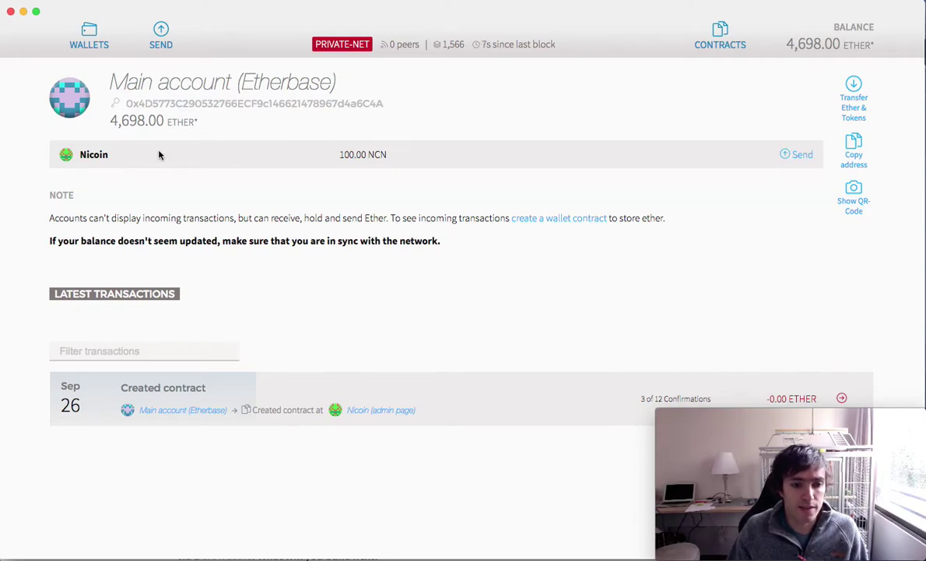
pyautogui.click(113, 40)
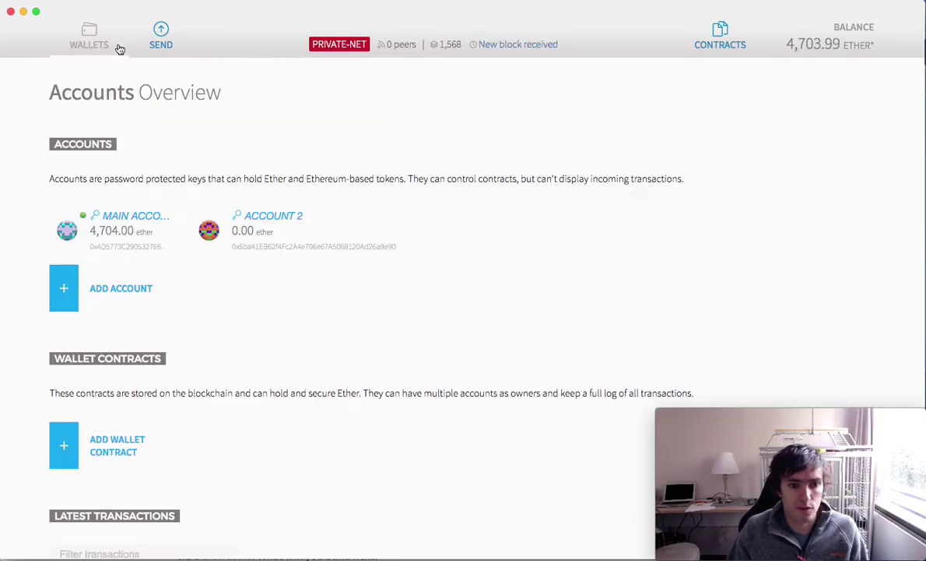
# Copy Account 2's address, accepting the test-network warning
pyautogui.click(259, 244)
pyautogui.doubleClick(233, 104)
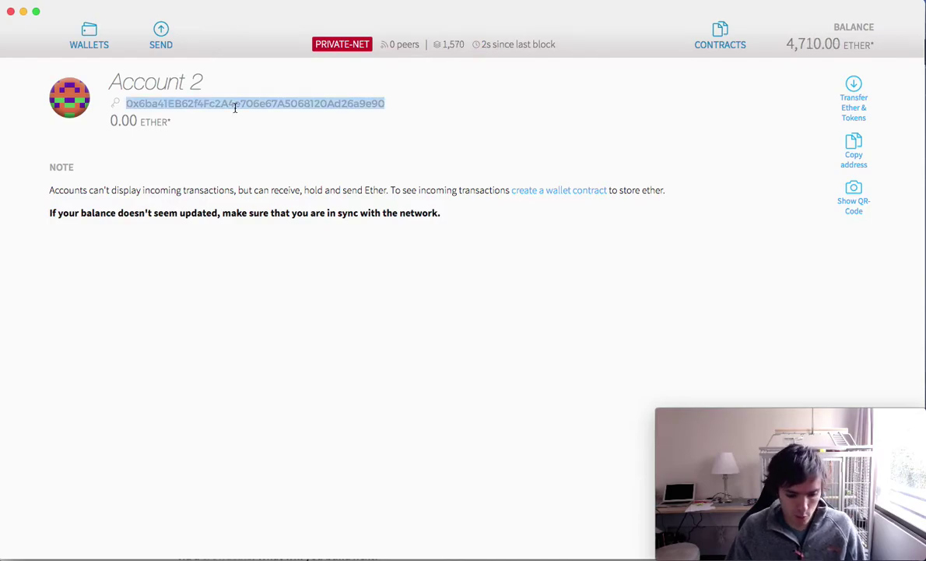
pyautogui.press('super+c')
pyautogui.click(506, 170)
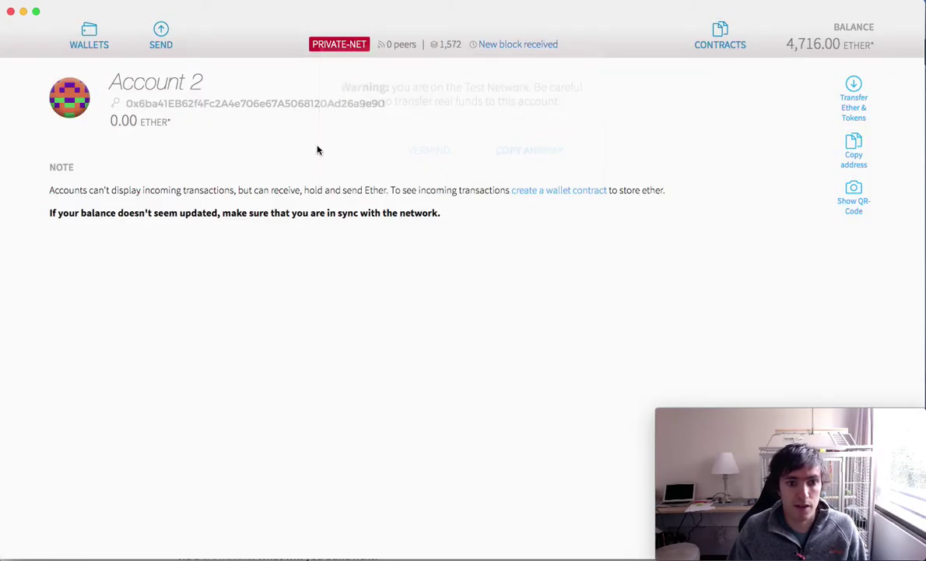
pyautogui.click(99, 48)
# Send 100 Nicoin from the main account to Account 2's pasted address and confirm with the password
pyautogui.click(117, 230)
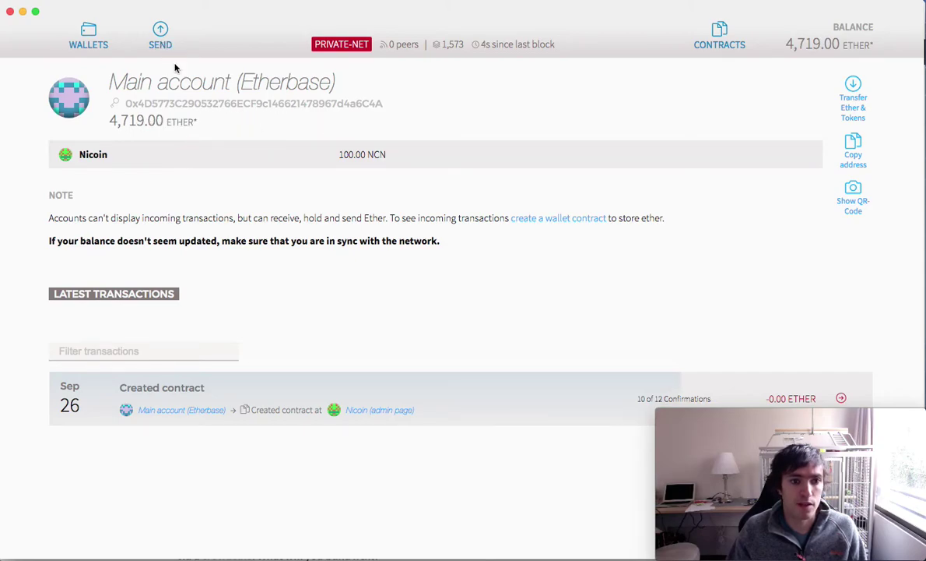
pyautogui.click(787, 153)
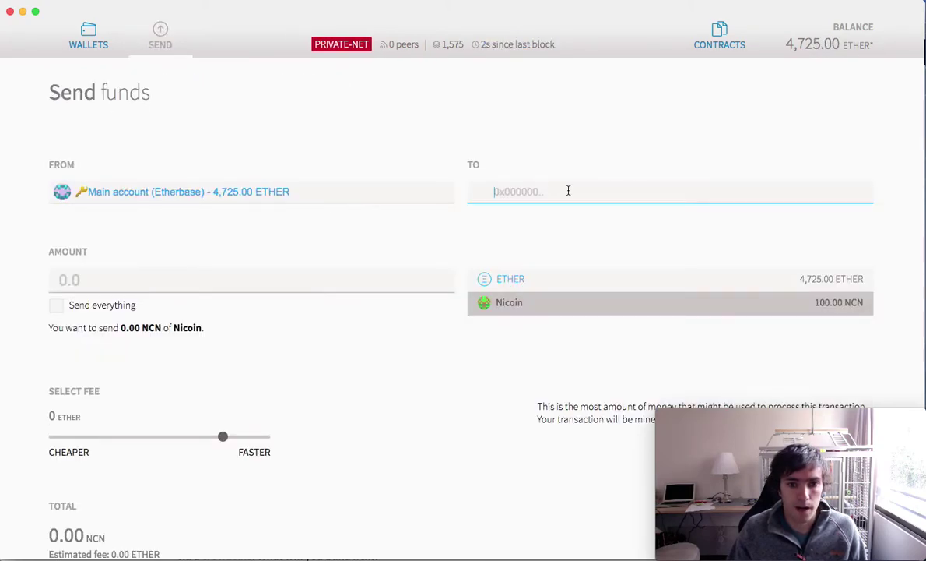
pyautogui.press('super+v')
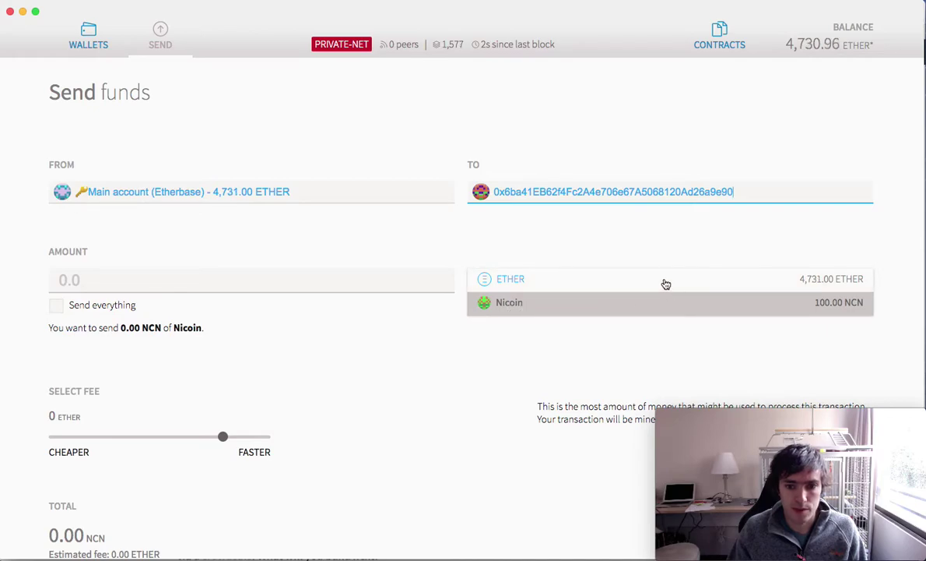
pyautogui.click(592, 278)
pyautogui.click(587, 305)
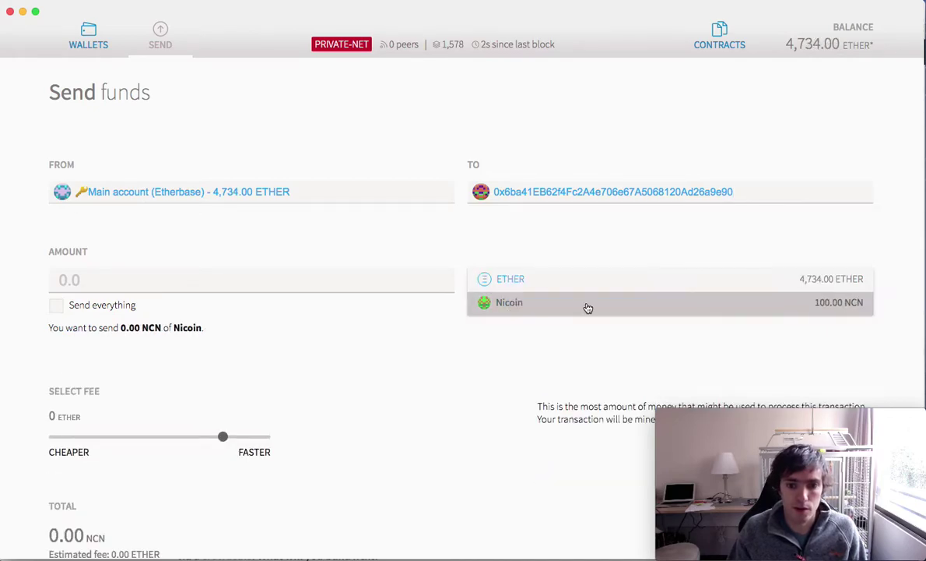
pyautogui.click(194, 282)
pyautogui.write('100')
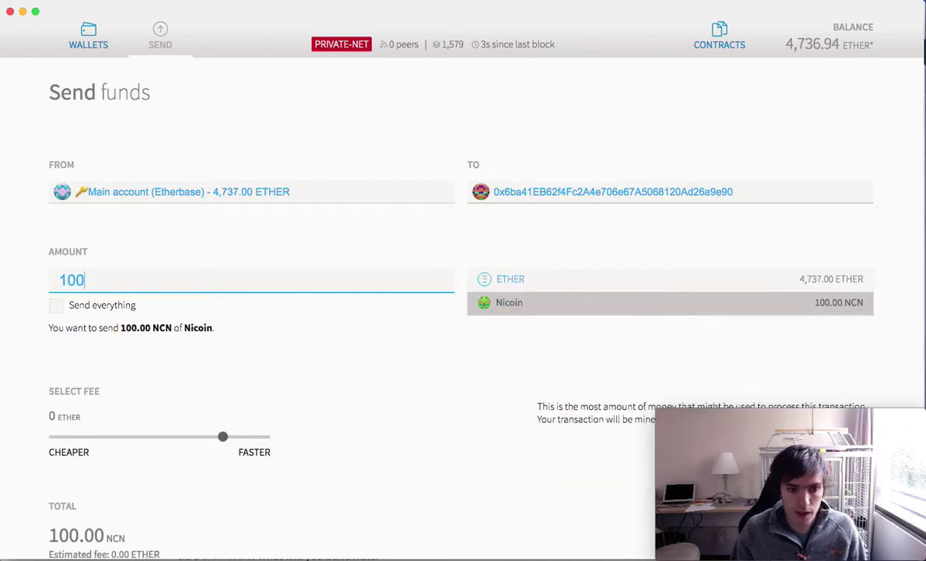
pyautogui.scroll(-3, 204, 278)
pyautogui.click(95, 526)
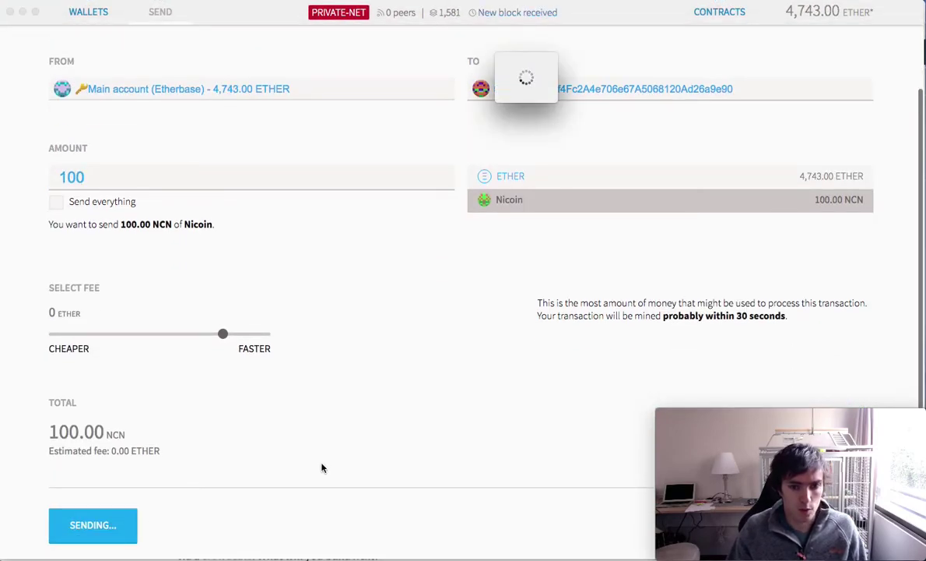
pyautogui.write('a')
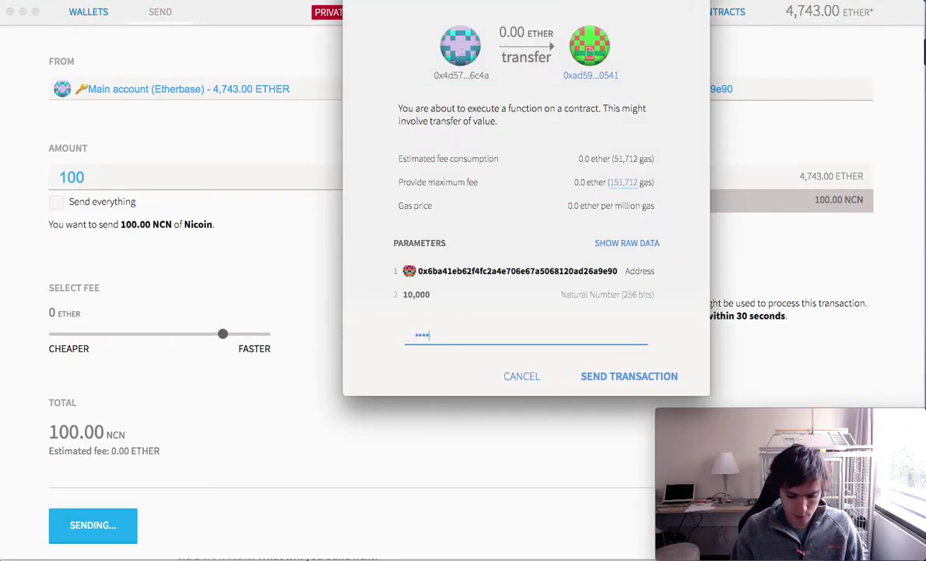
pyautogui.press('Return')
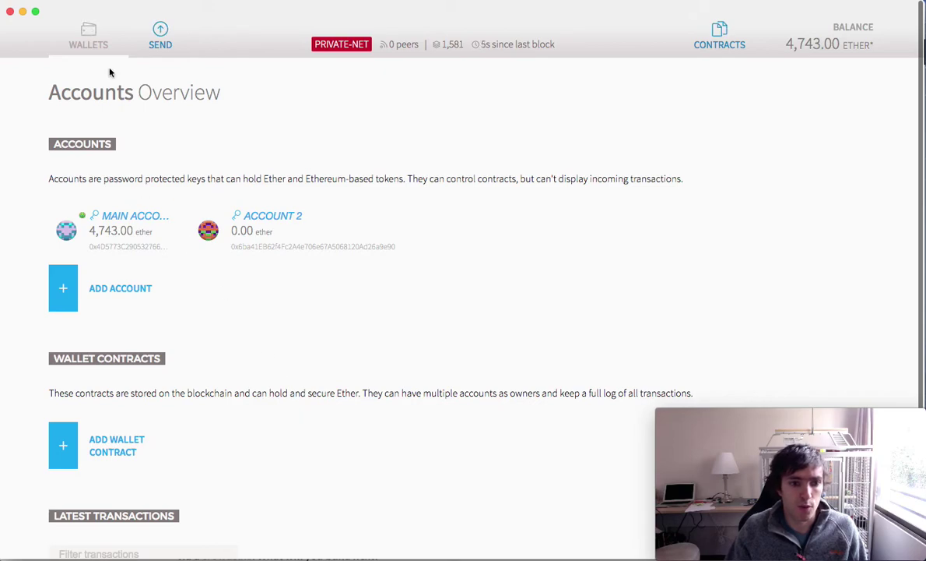
# Check Account 2's details to see its new Nicoin balance
pyautogui.scroll(-3, 267, 327)
pyautogui.scroll(-1, 265, 329)
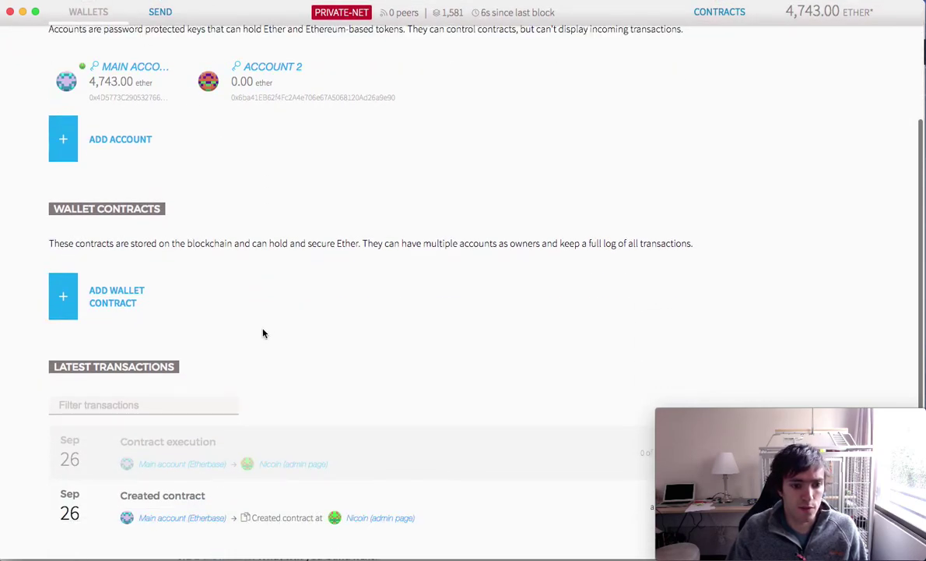
pyautogui.click(225, 76)
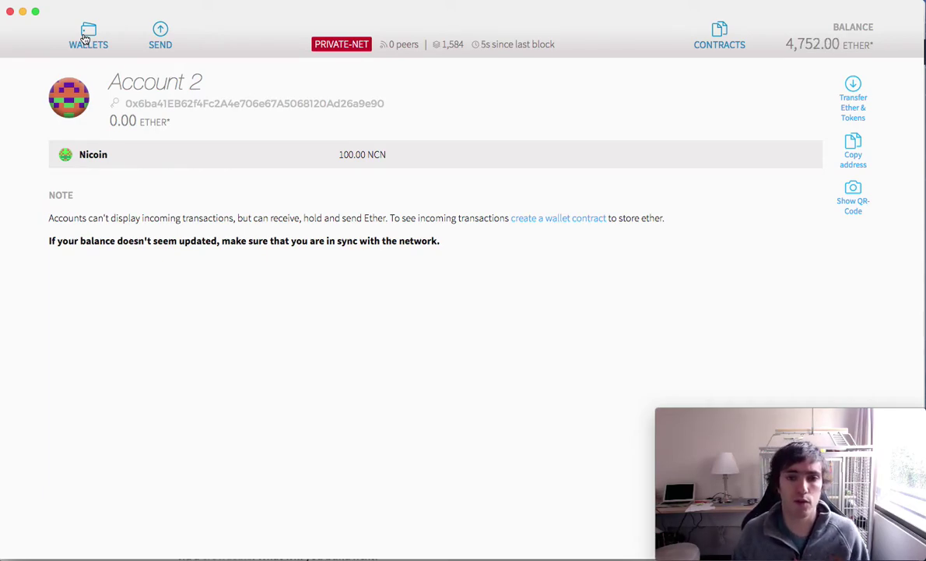
pyautogui.click(86, 39)
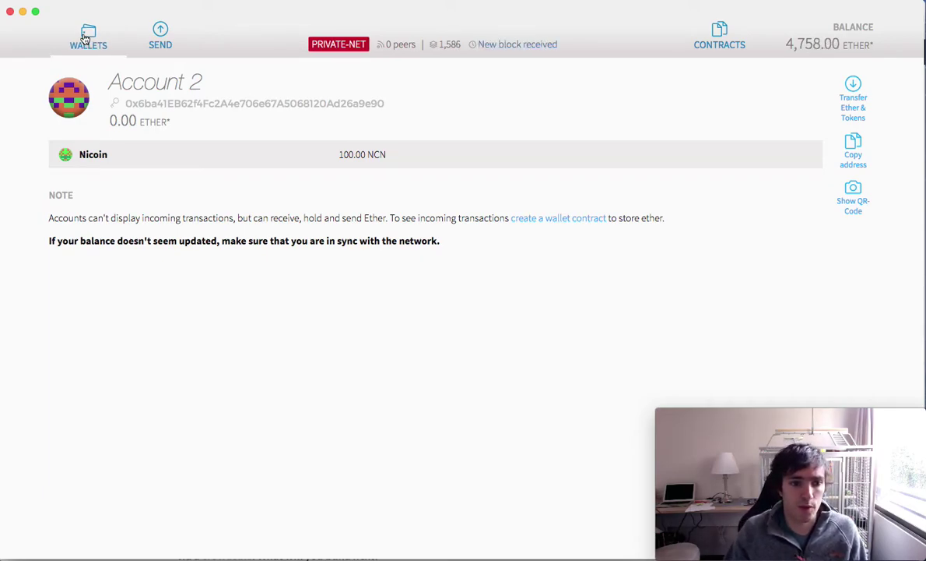
# Copy the Nicoin admin contract's address from its contract page, accepting the copy warning
pyautogui.click(719, 37)
pyautogui.click(118, 305)
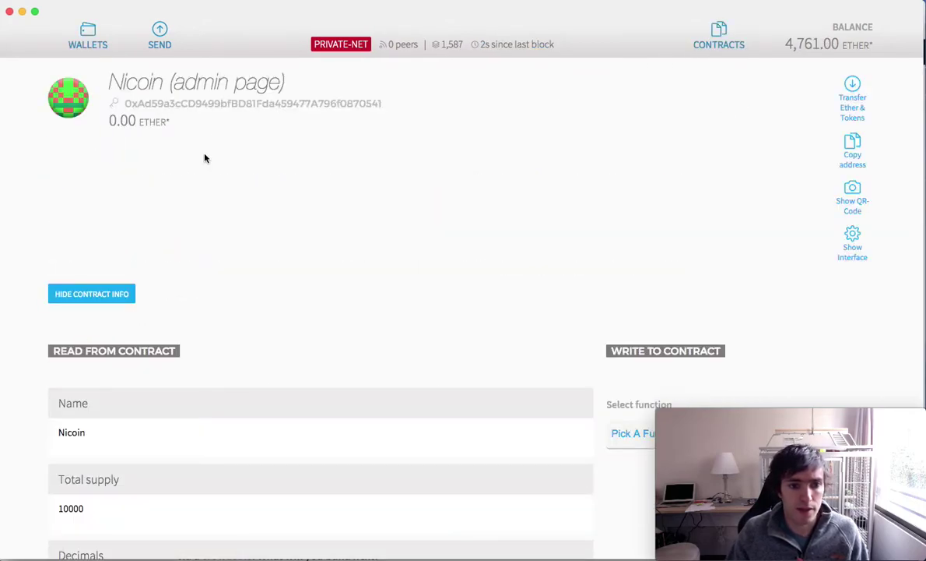
pyautogui.doubleClick(210, 105)
pyautogui.press('super+c')
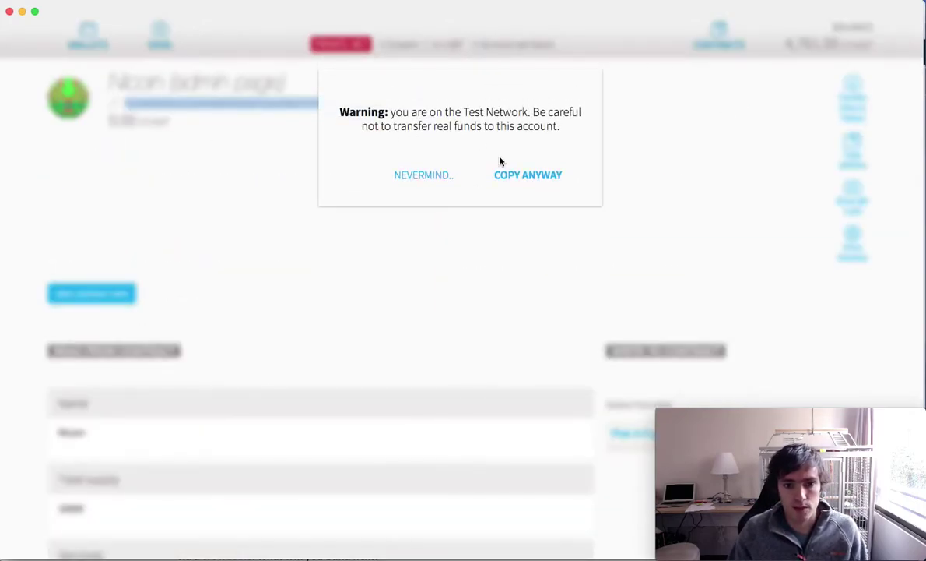
pyautogui.click(508, 163)
pyautogui.click(77, 39)
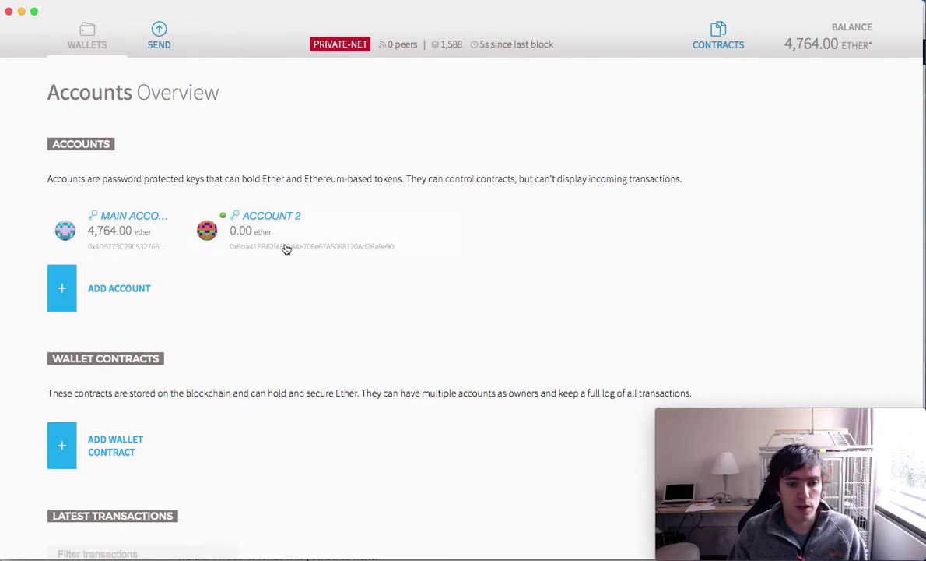
pyautogui.scroll(-1, 286, 248)
pyautogui.scroll(-1, 289, 296)
pyautogui.scroll(-2, 280, 300)
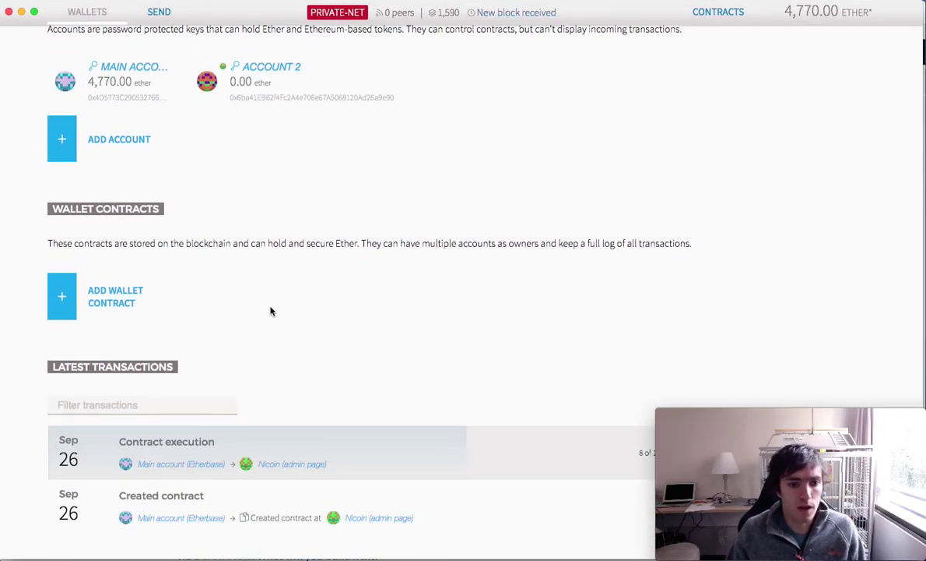
pyautogui.scroll(3, 283, 300)
# Watch the Nicoin token by pasting its contract address so Nicoin/NCN autofill, then confirm
pyautogui.click(716, 31)
pyautogui.scroll(-2, 281, 243)
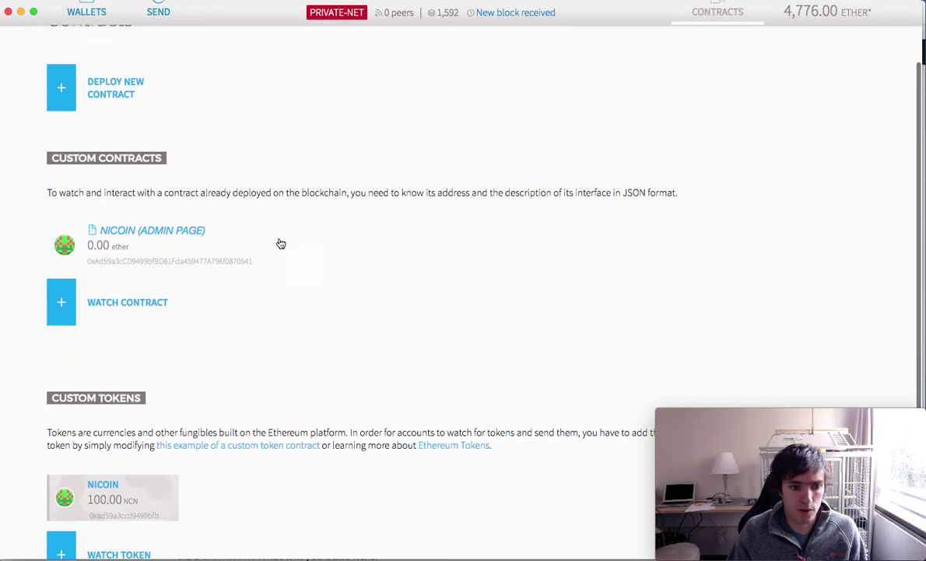
pyautogui.scroll(-1, 281, 243)
pyautogui.click(118, 514)
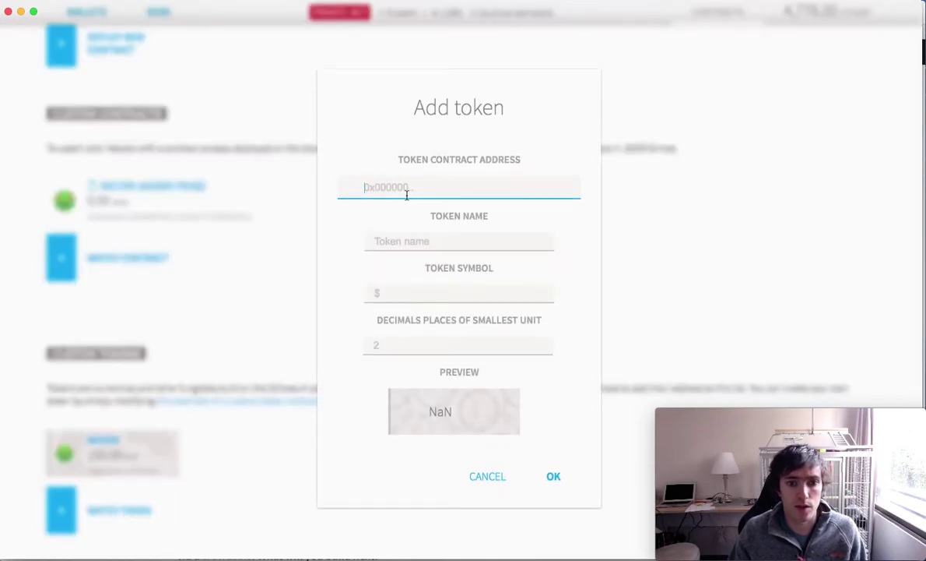
pyautogui.hotkey('ctrl', 'v')
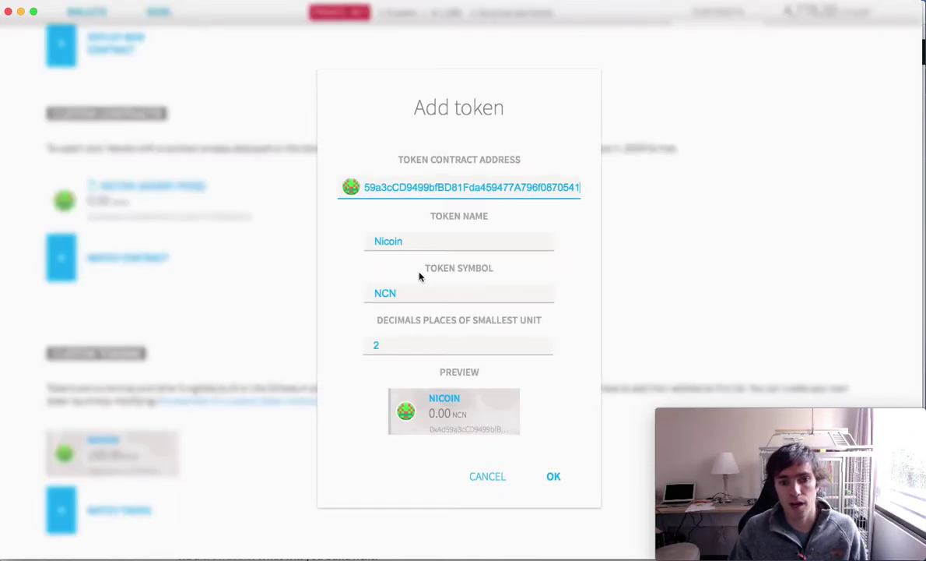
pyautogui.click(489, 477)
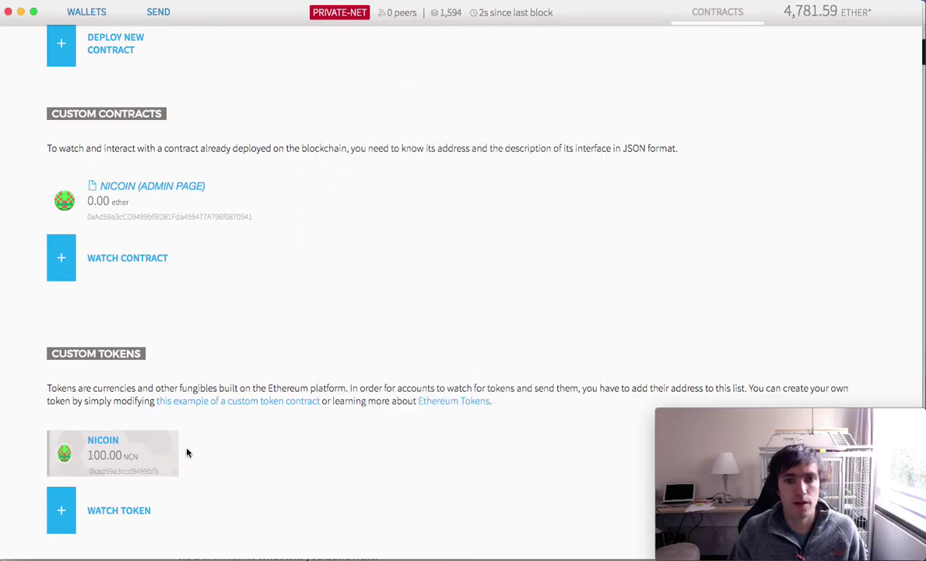
pyautogui.click(83, 24)
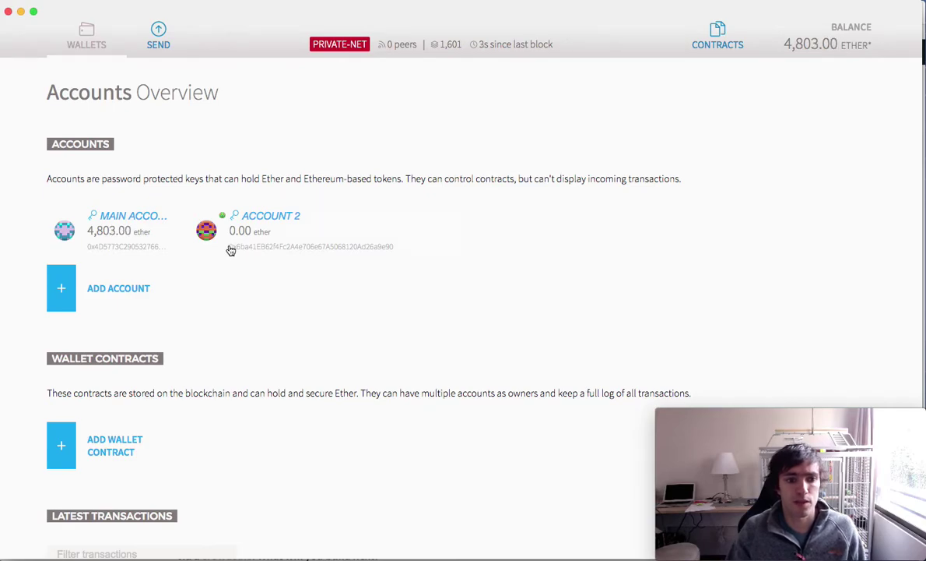
# Open a send form, paste the Nicoin contract address as recipient, then abandon it
pyautogui.click(132, 233)
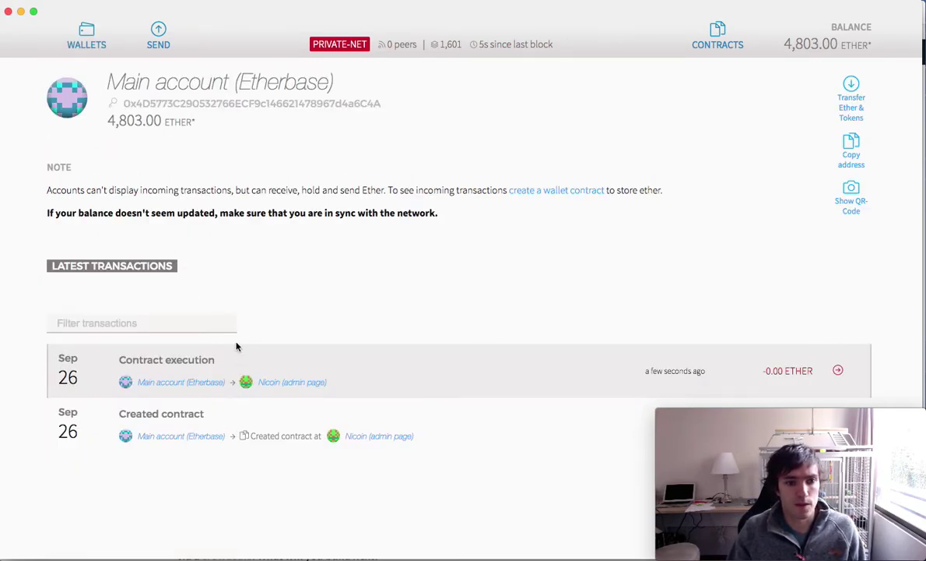
pyautogui.click(90, 43)
pyautogui.click(165, 39)
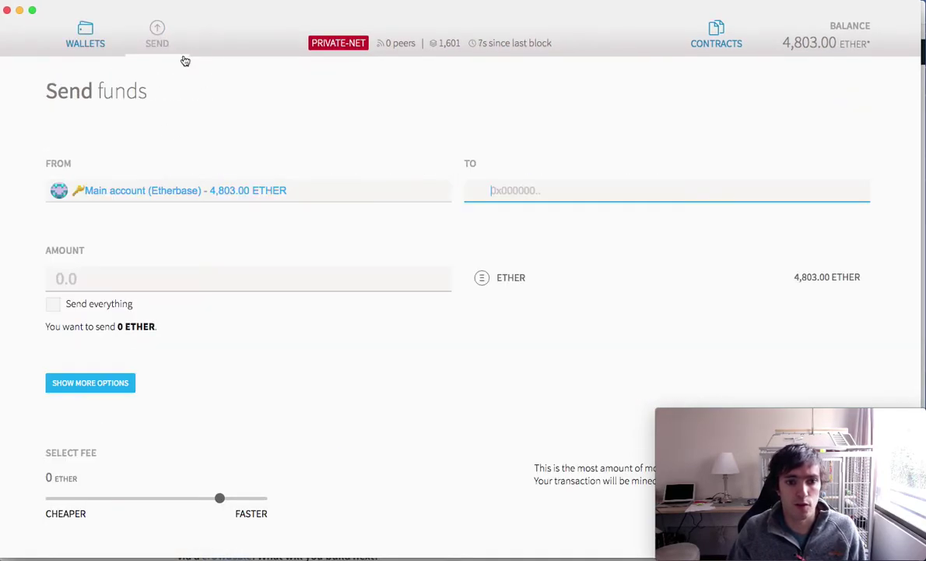
pyautogui.press('super+v')
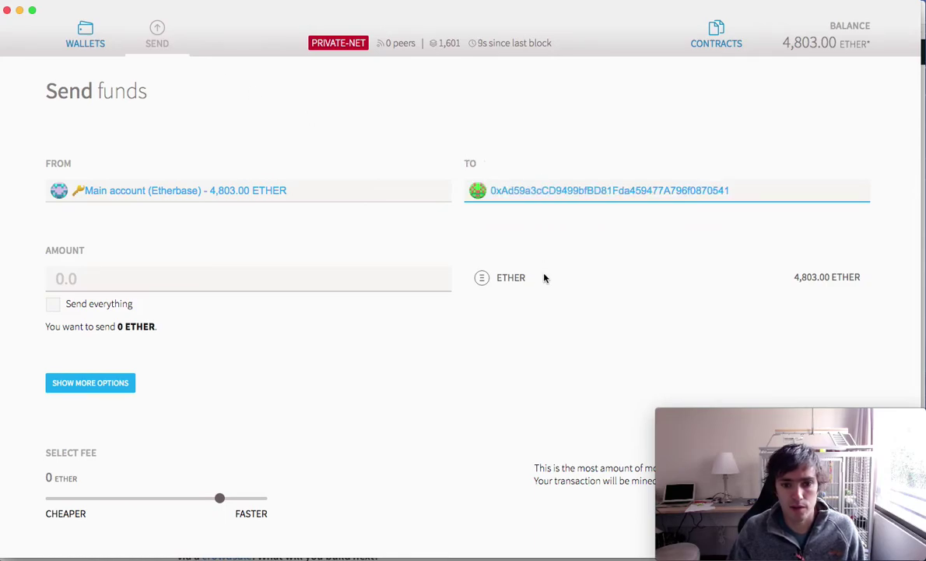
pyautogui.click(89, 40)
# Copy the main account's address and open Account 2's details
pyautogui.click(287, 238)
pyautogui.moveTo(432, 153)
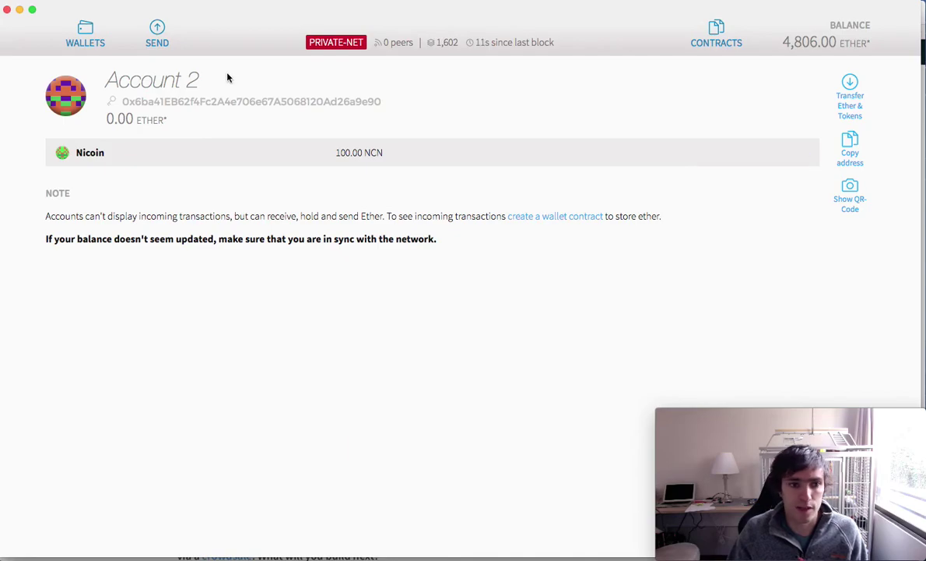
pyautogui.click(101, 49)
pyautogui.click(124, 214)
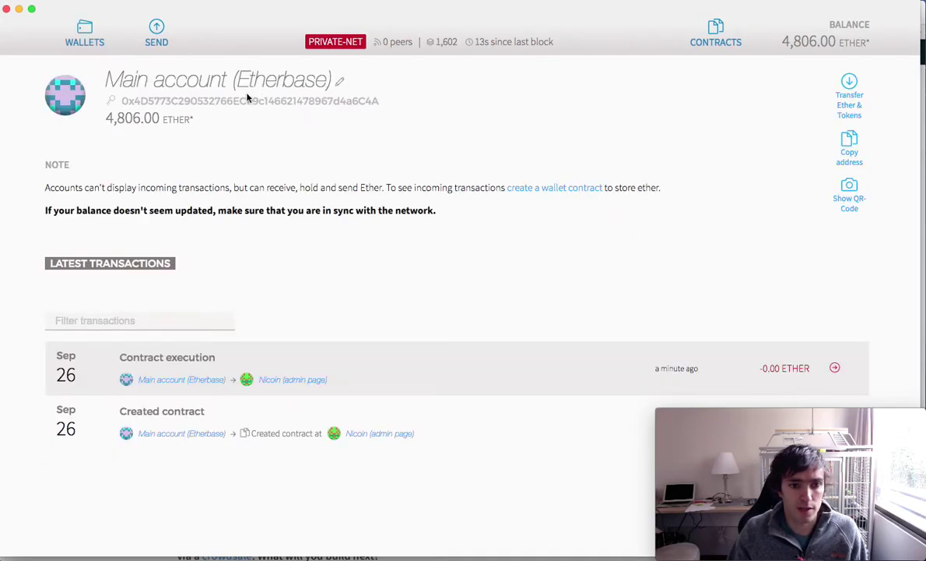
pyautogui.doubleClick(243, 99)
pyautogui.press('super+c')
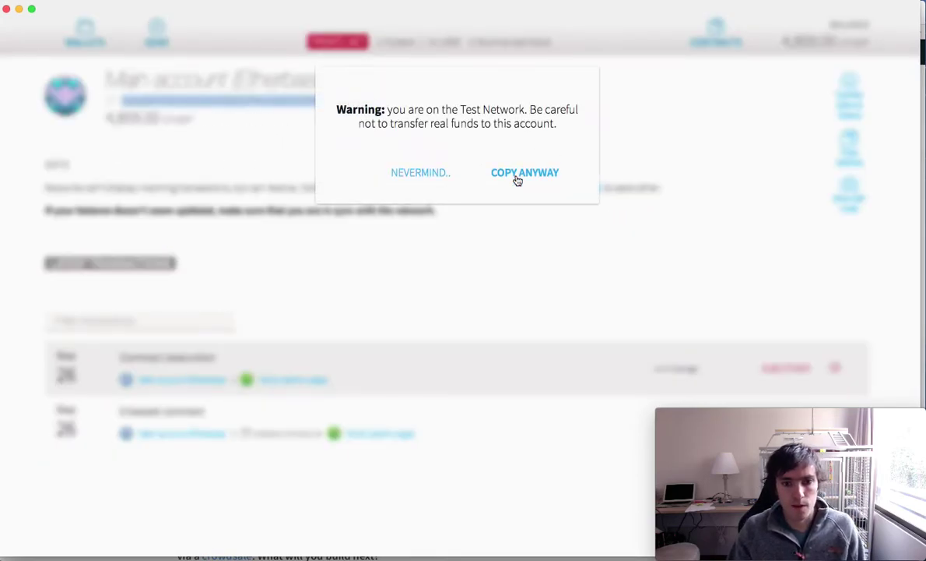
pyautogui.click(517, 176)
pyautogui.click(84, 35)
pyautogui.click(323, 234)
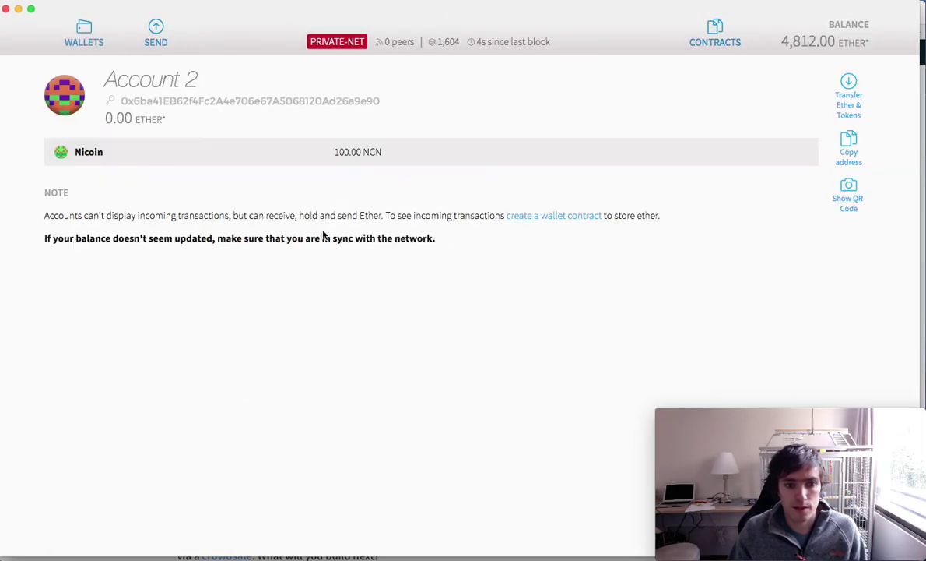
# Send 10 NCN from Account 2 to the pasted main account address, confirming with the password
pyautogui.click(797, 152)
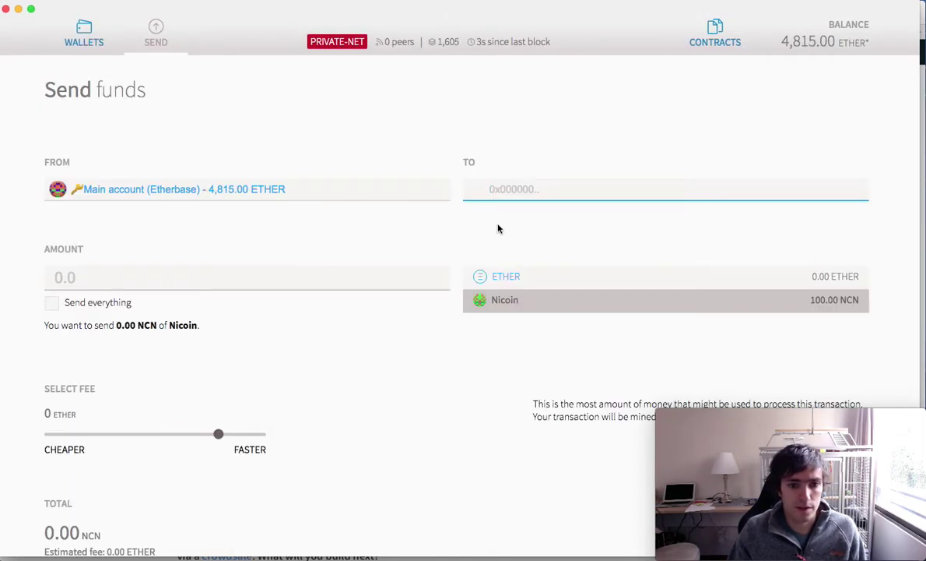
pyautogui.press('super+v')
pyautogui.click(284, 276)
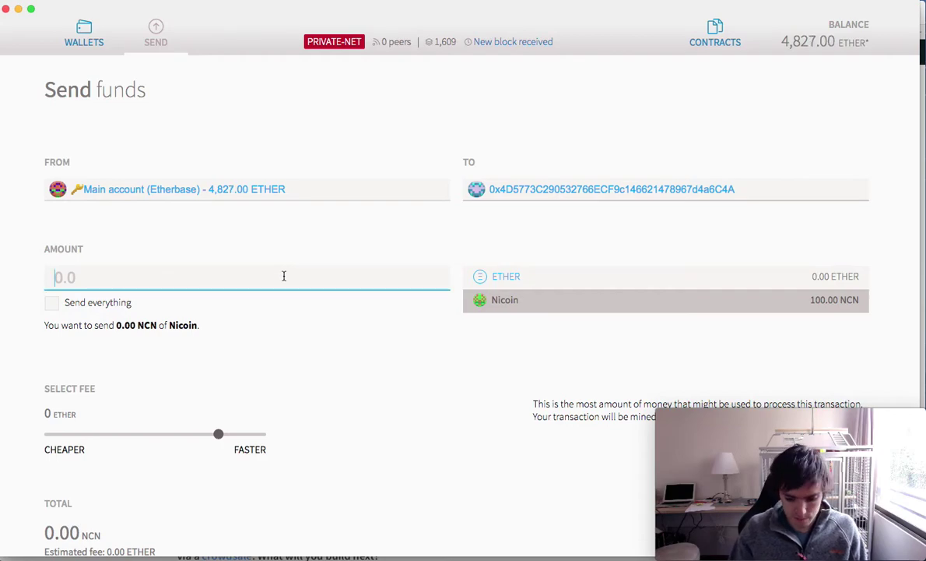
pyautogui.write('10')
pyautogui.scroll(-3, 176, 374)
pyautogui.click(109, 533)
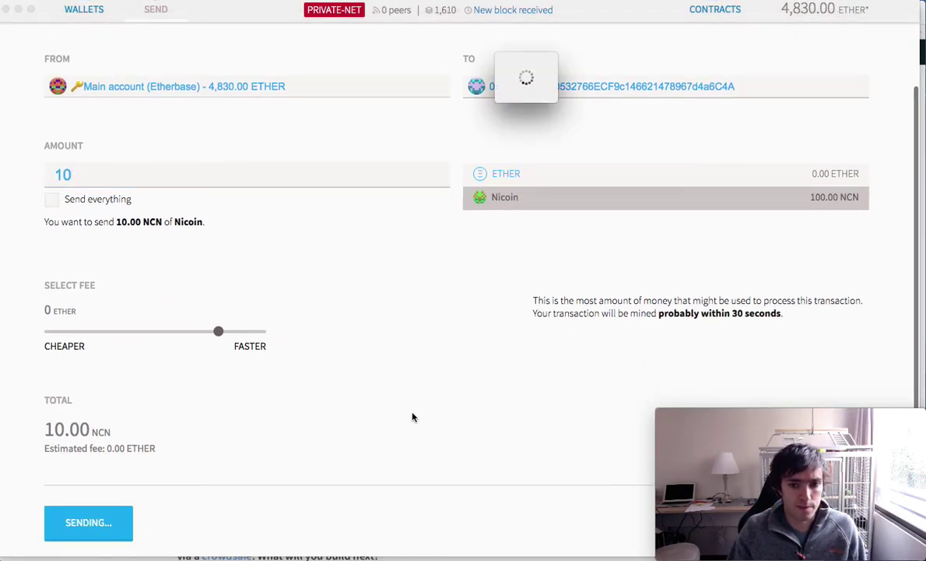
pyautogui.write('aaaaa')
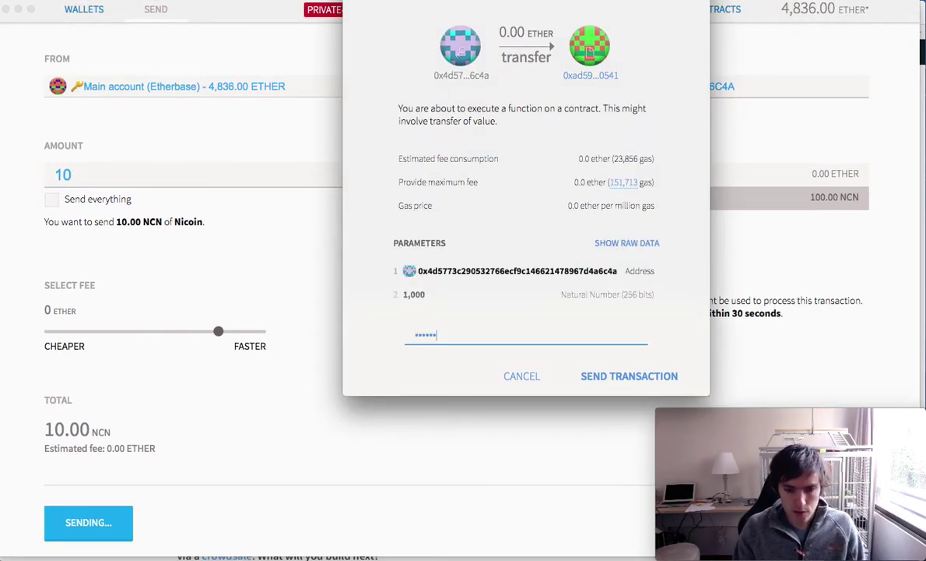
pyautogui.press('Return')
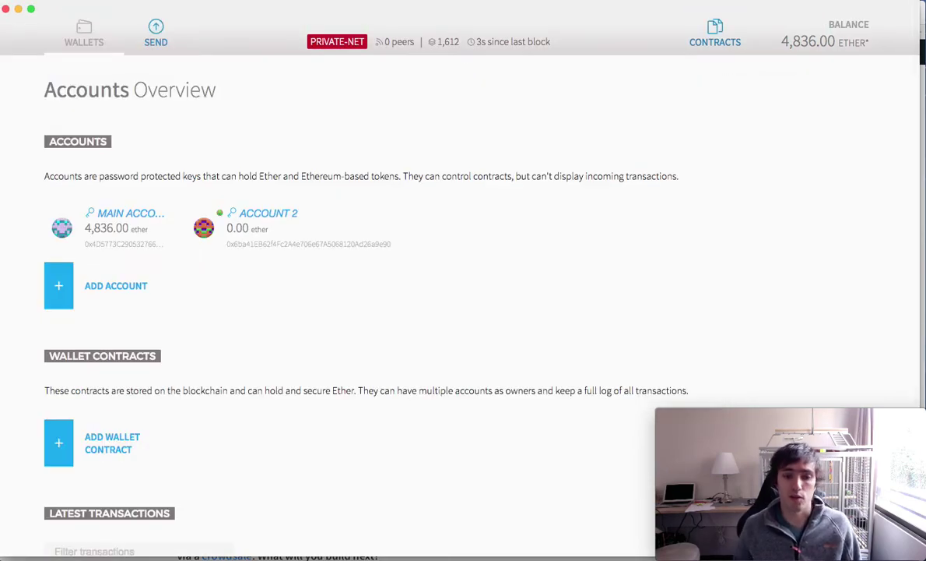